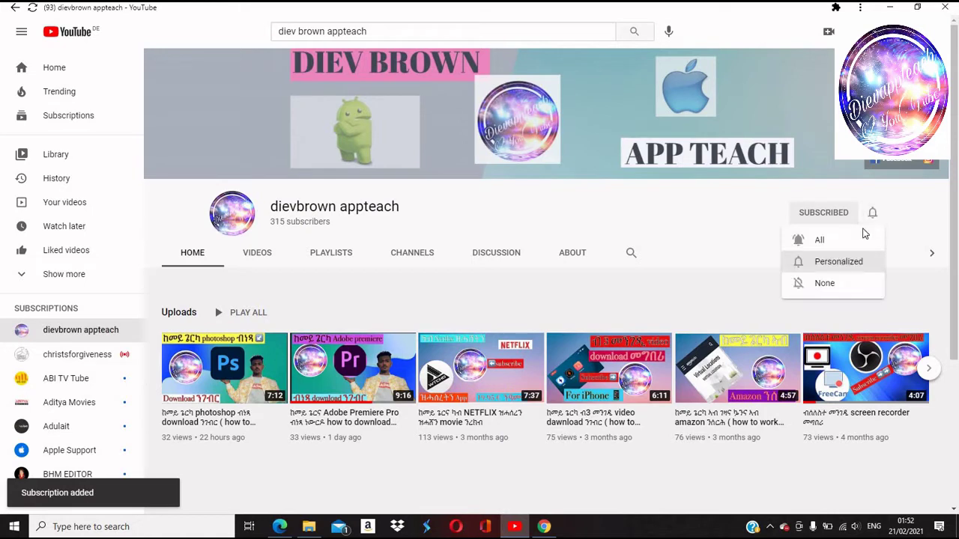
Step: Set the subscribed channel's notifications to All and minimize the YouTube window
click(845, 243)
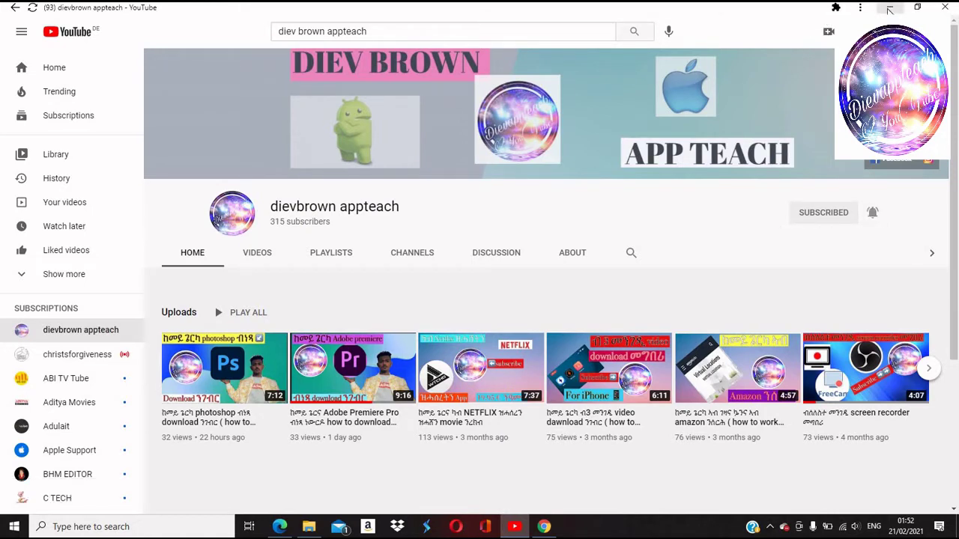
click(890, 8)
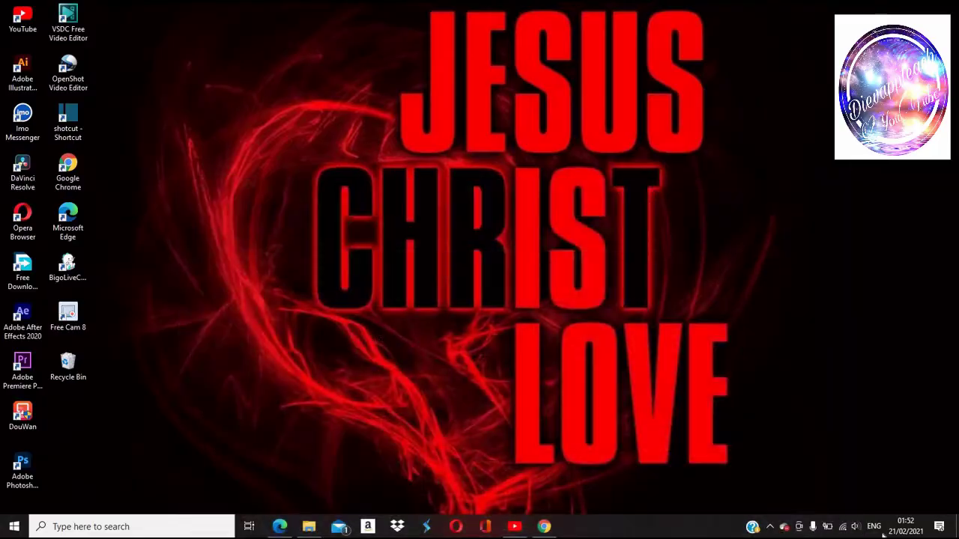
Step: Switch to Chrome and open the Adobe Photoshop Lightroom 4.1 Free Download page from the iGetIntoPC search results
click(544, 527)
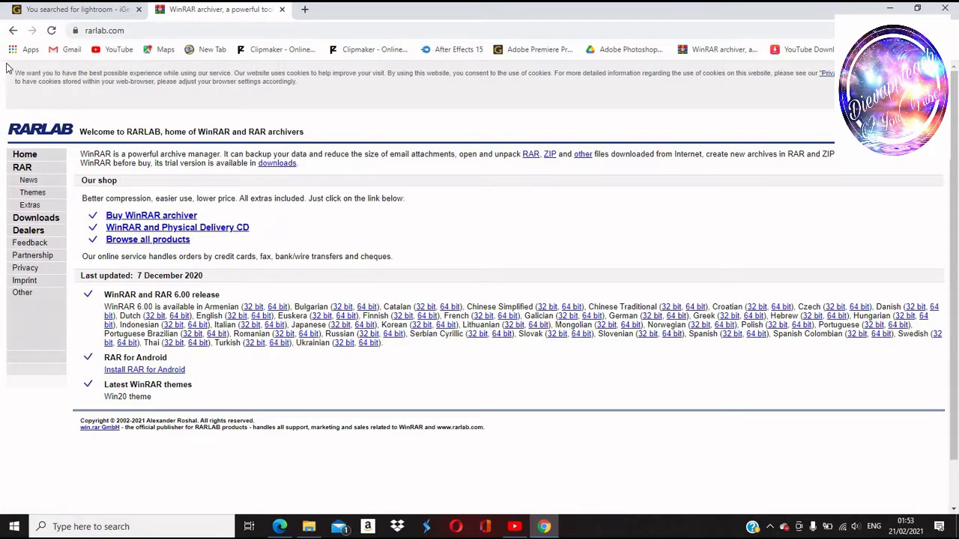
click(23, 15)
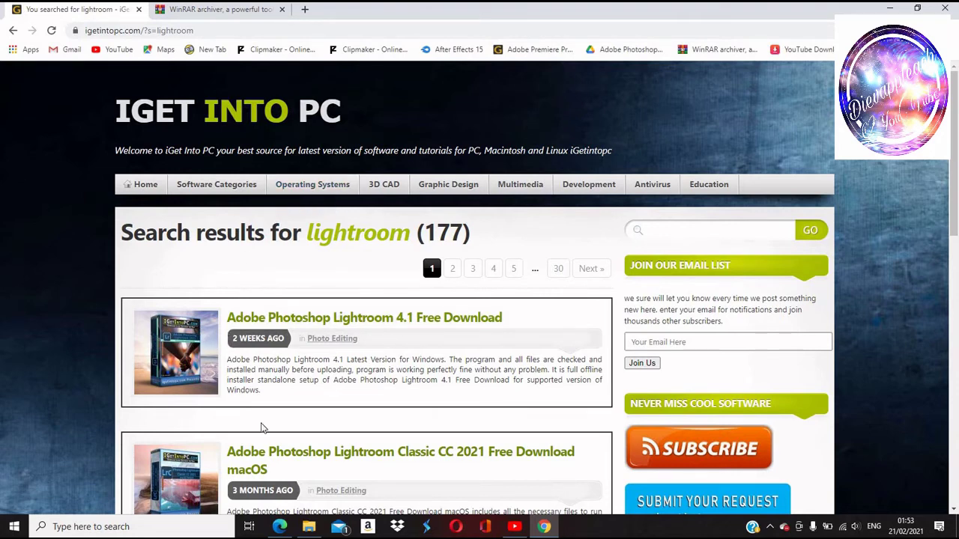
scroll(424, 322, down, 3)
scroll(363, 282, down, 7)
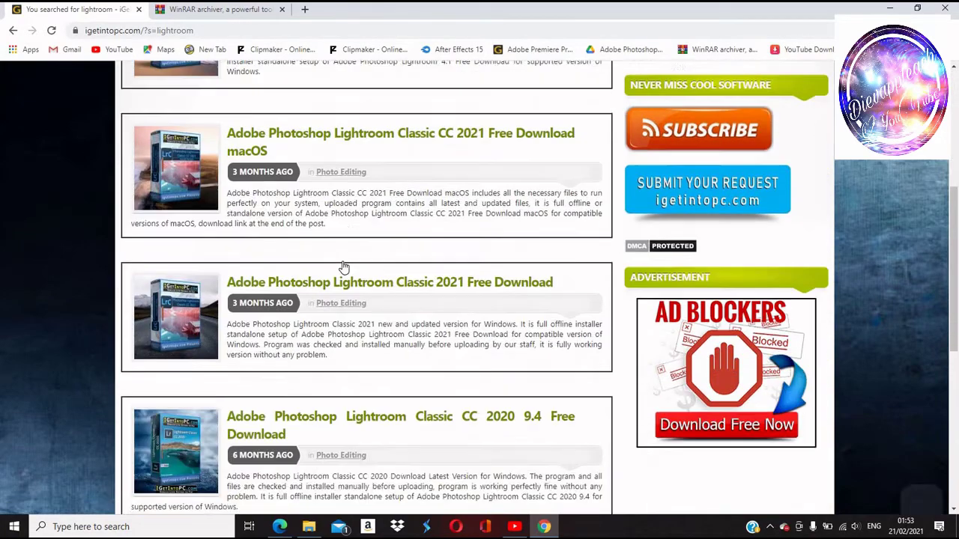
scroll(264, 219, up, 2)
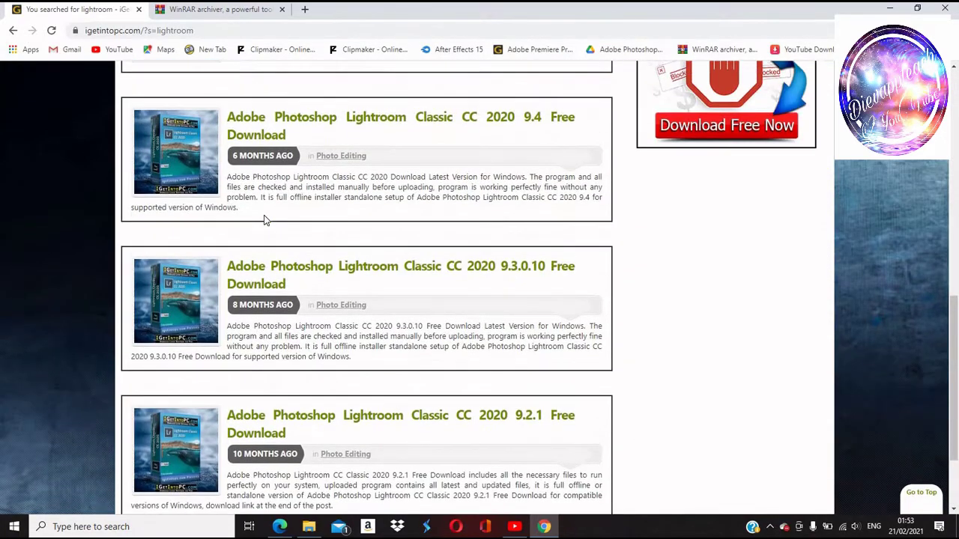
scroll(265, 210, up, 10)
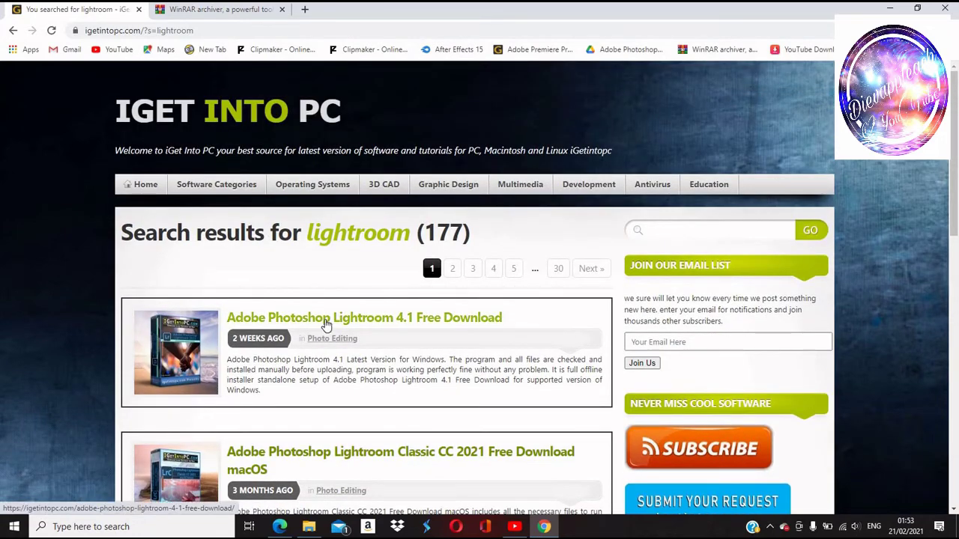
click(326, 323)
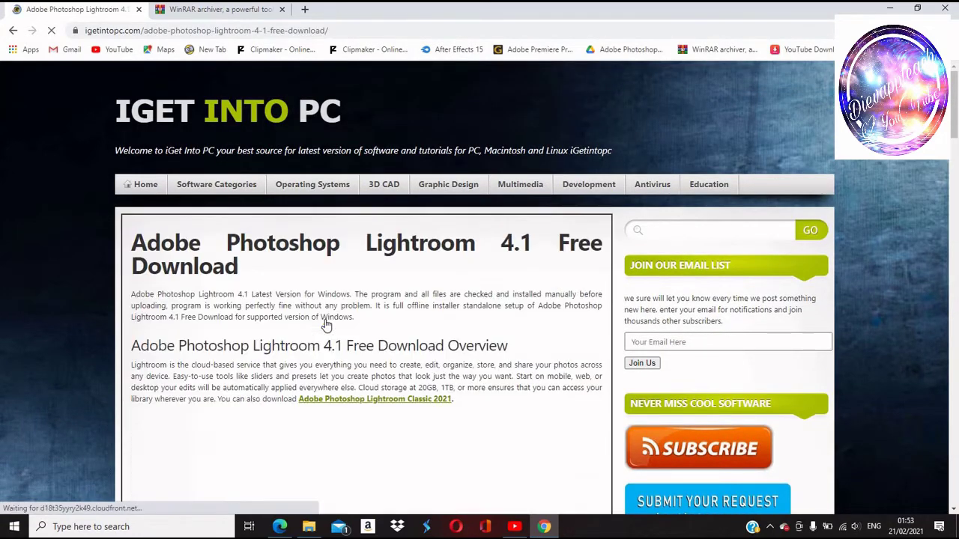
Step: Start the Lightroom 4.1 download from its instructions section and allow the insecure form submission to proceed
scroll(366, 244, down, 5)
scroll(366, 243, down, 15)
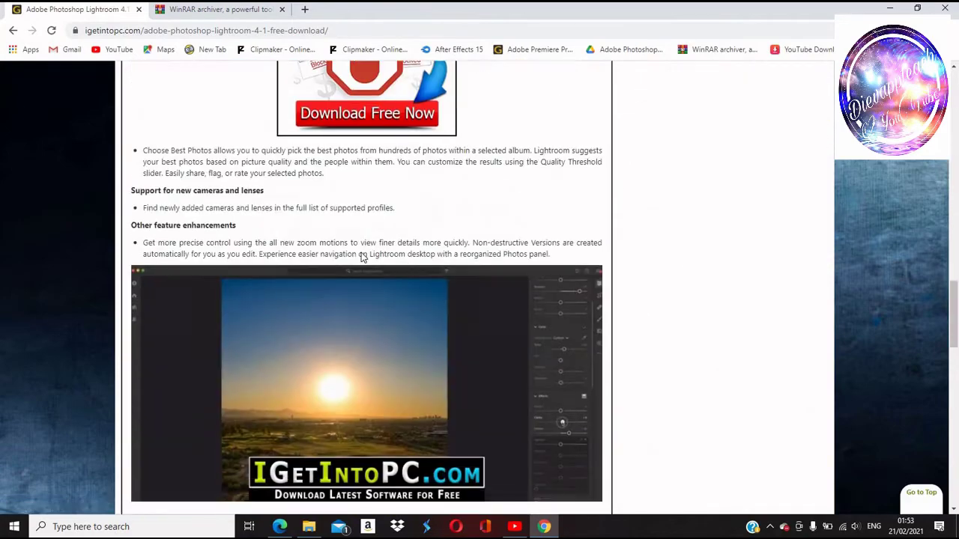
scroll(362, 252, down, 4)
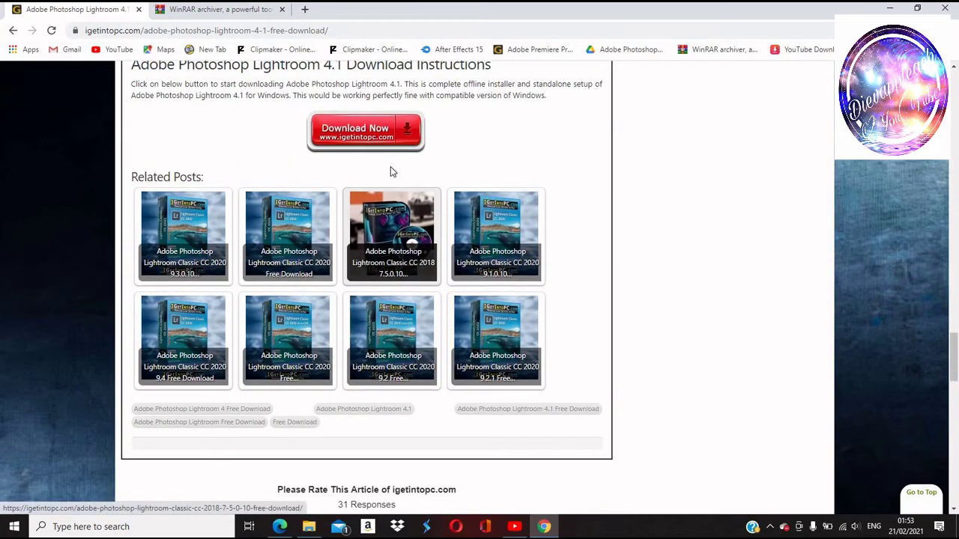
click(387, 132)
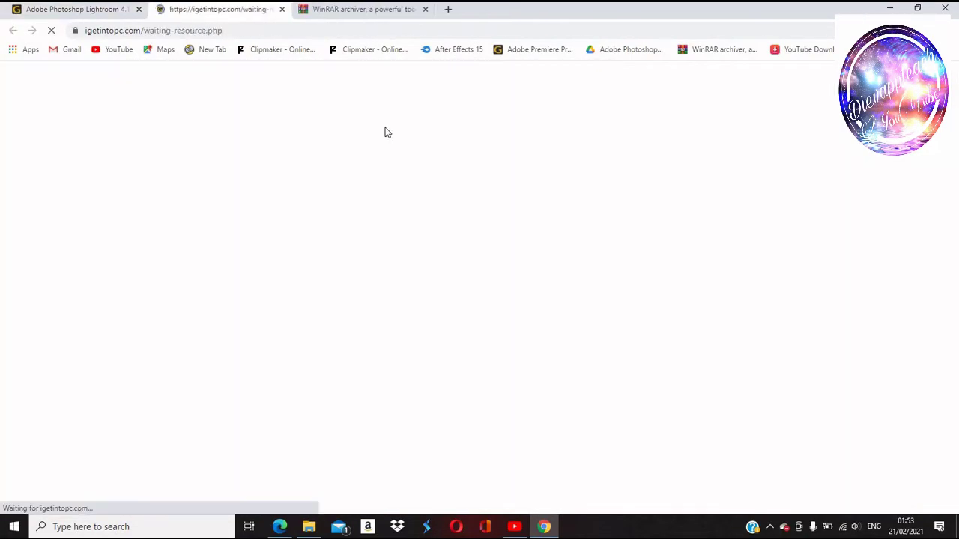
scroll(319, 247, down, 1)
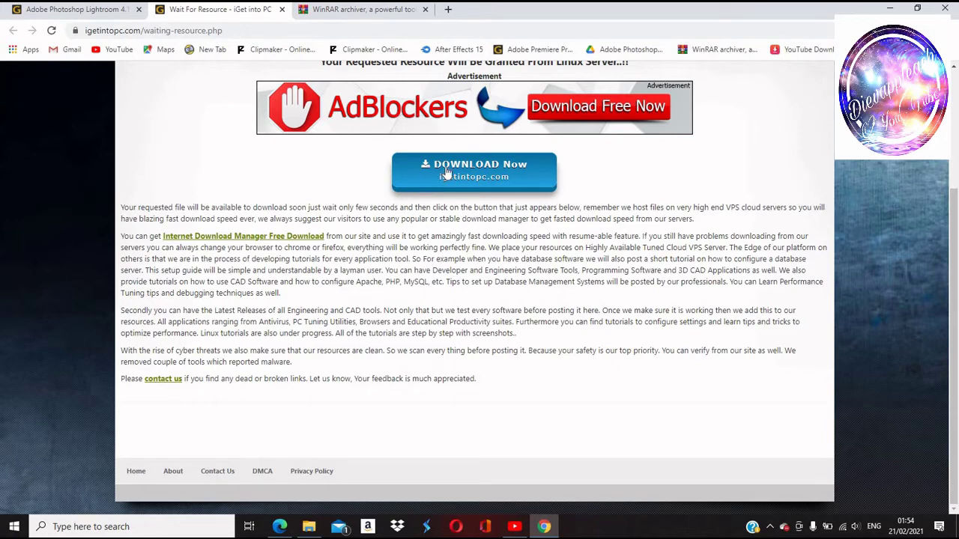
click(447, 173)
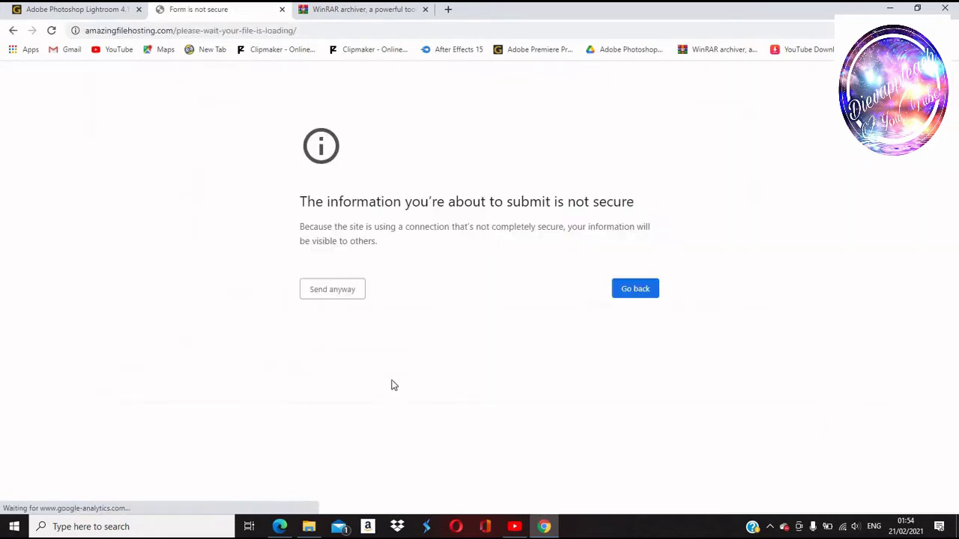
click(331, 293)
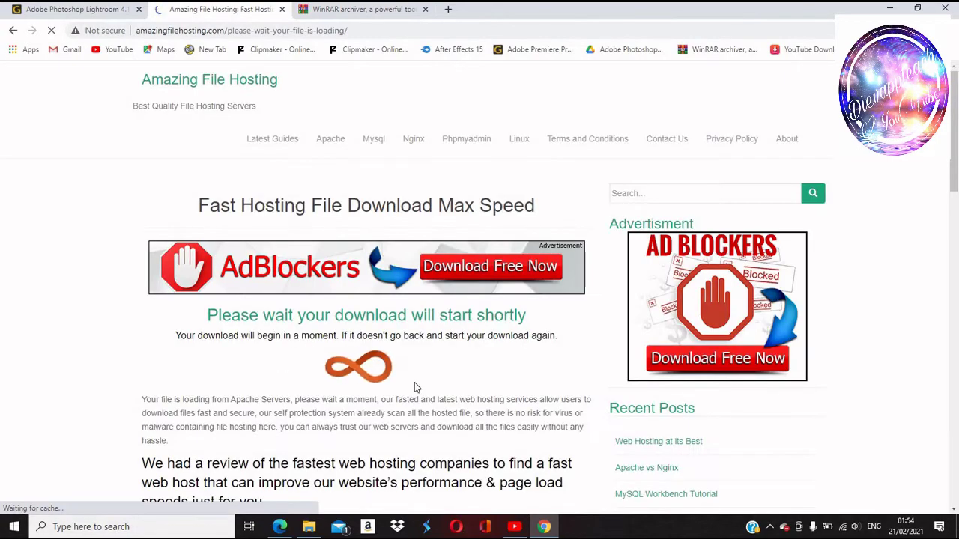
scroll(390, 170, down, 4)
scroll(389, 171, up, 4)
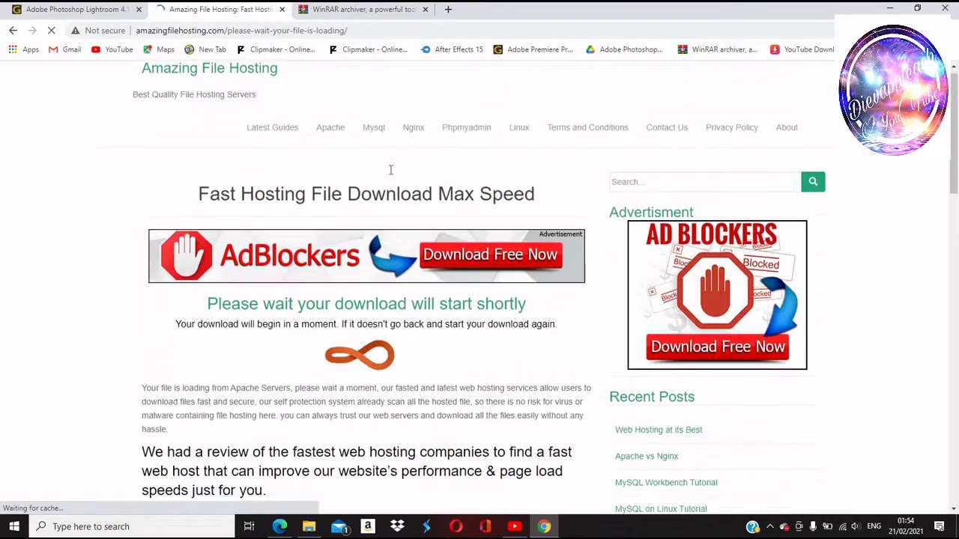
scroll(389, 171, down, 10)
scroll(386, 173, down, 4)
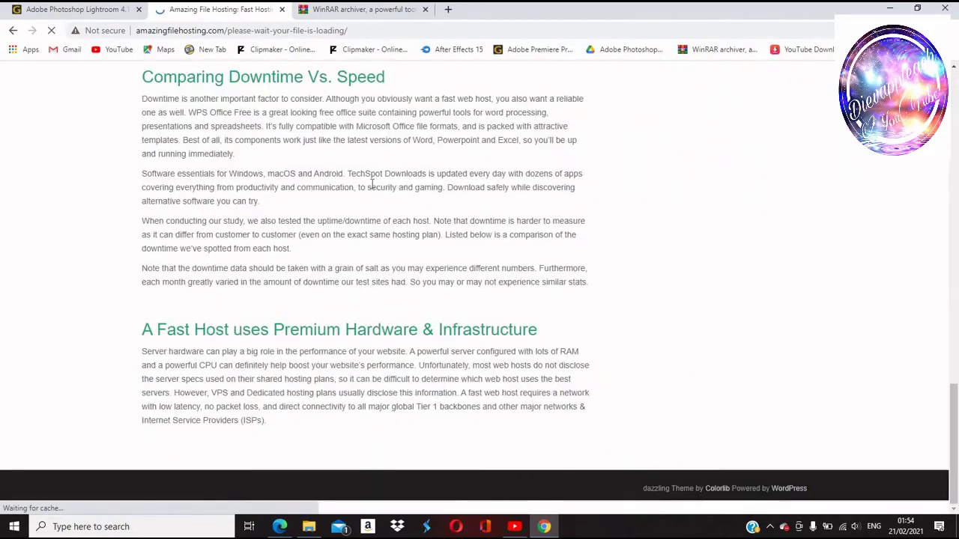
scroll(372, 183, up, 5)
scroll(372, 184, up, 8)
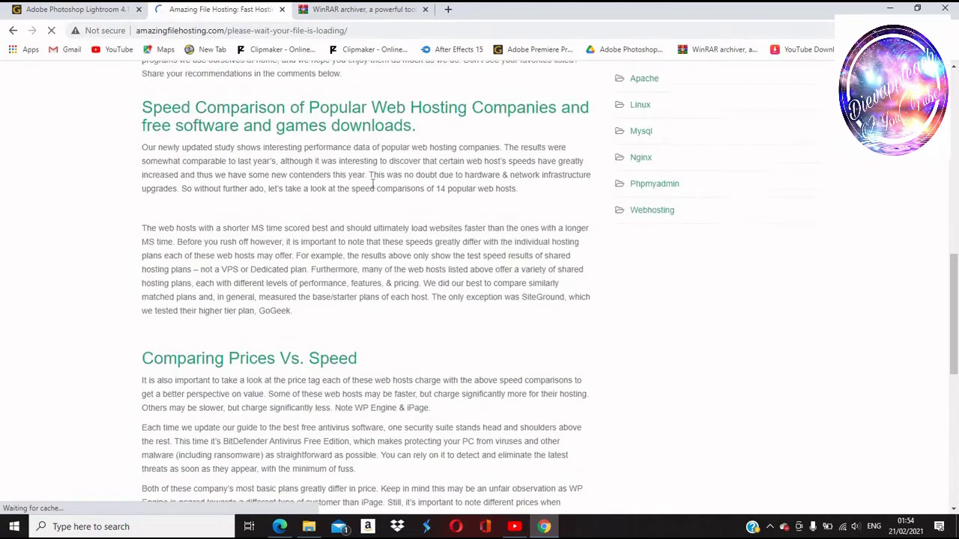
scroll(372, 183, up, 2)
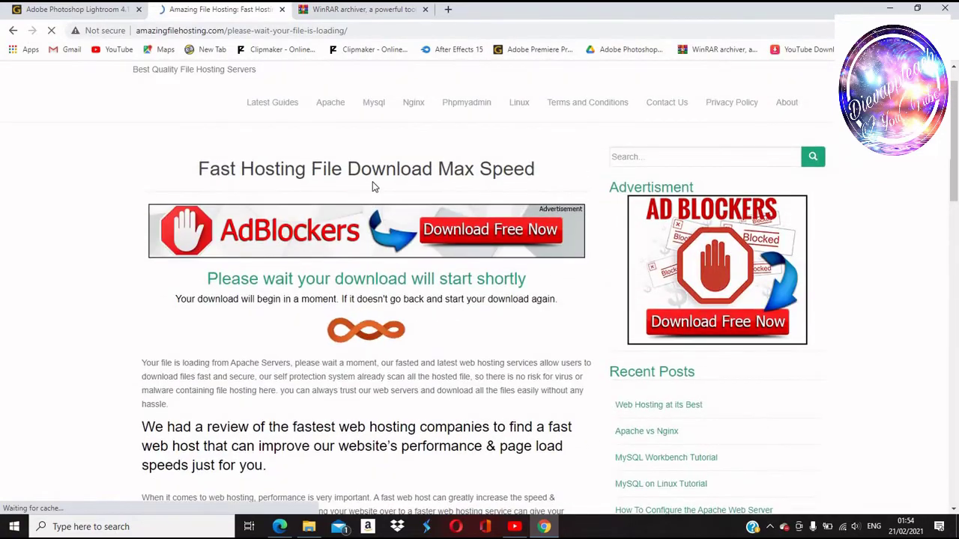
scroll(373, 181, up, 1)
scroll(372, 181, down, 2)
scroll(372, 181, down, 10)
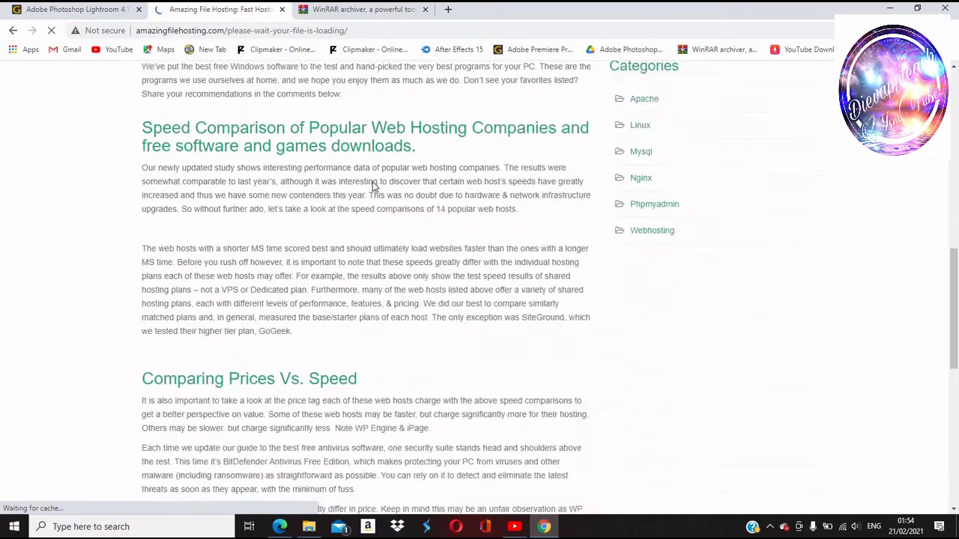
scroll(372, 181, down, 2)
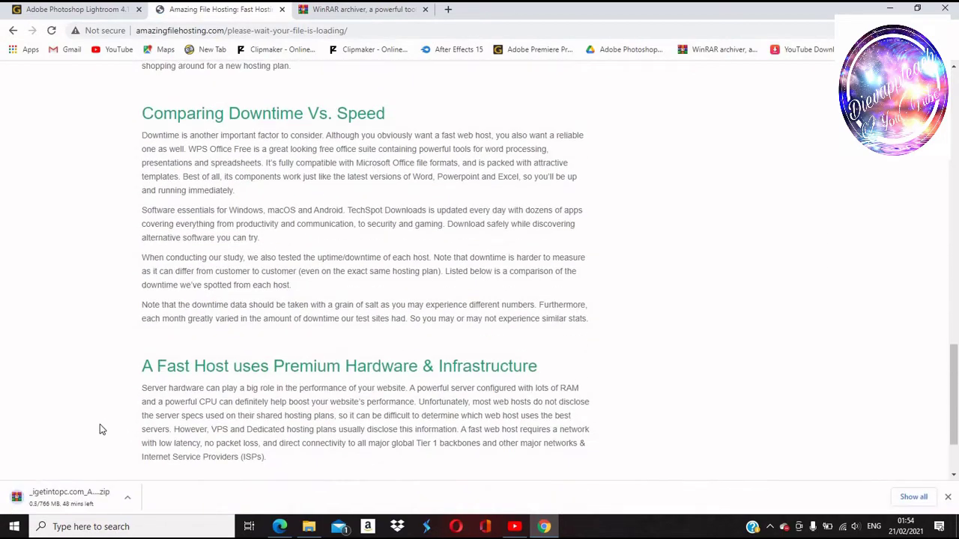
Step: Cancel the running igetintopc.com zip download and minimize the browser
click(129, 499)
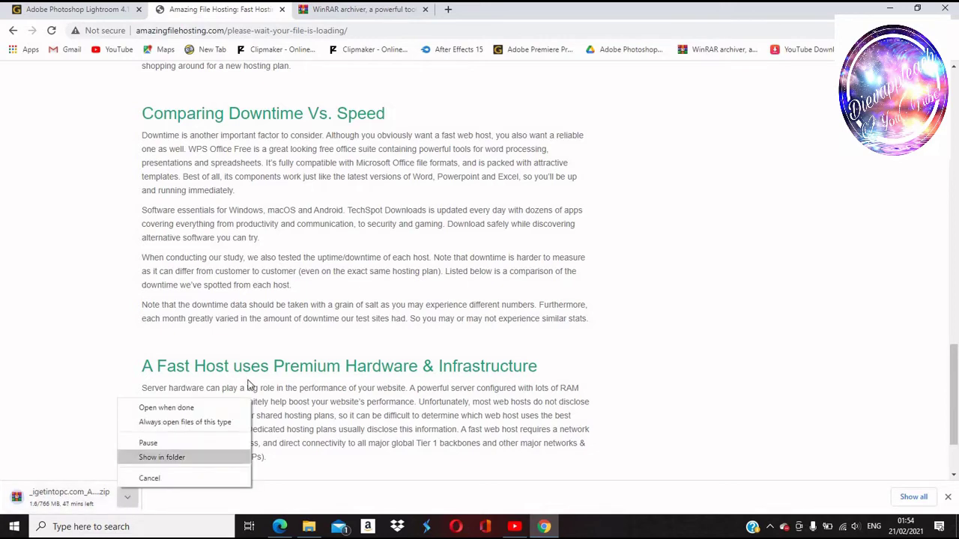
click(149, 478)
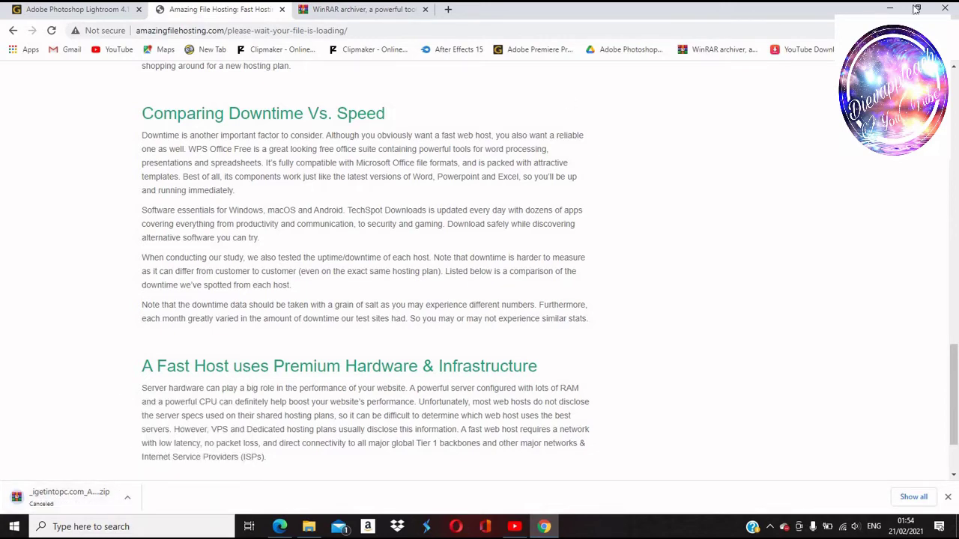
click(890, 9)
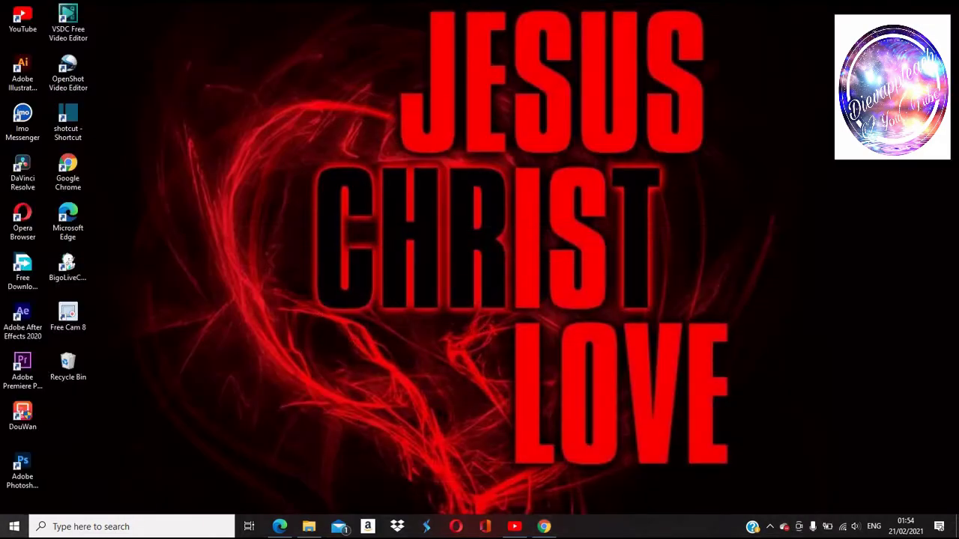
Step: Open the _igetintopc.com_Adobe_Photoshop_Lightroom_4_x64 zip archive from the Downloads folder in File Explorer
click(310, 527)
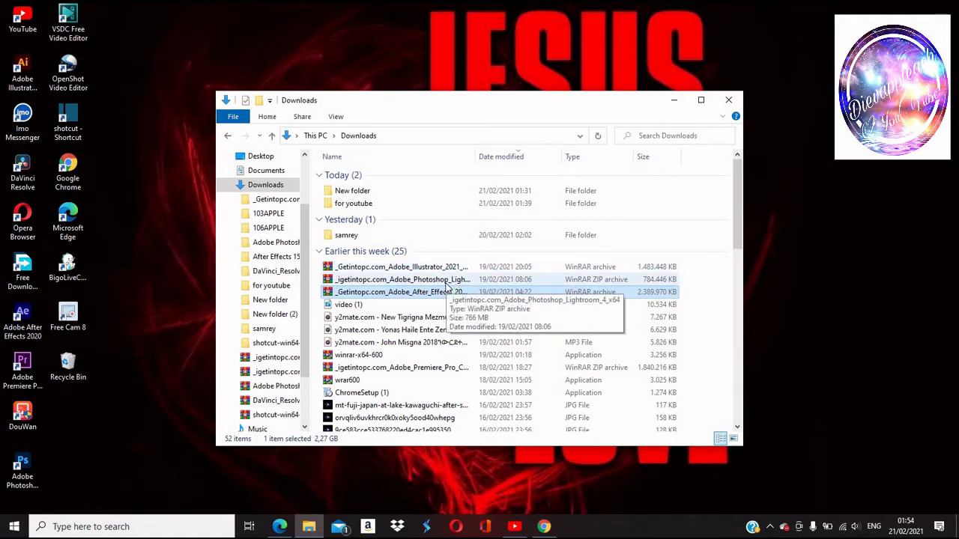
scroll(447, 281, down, 2)
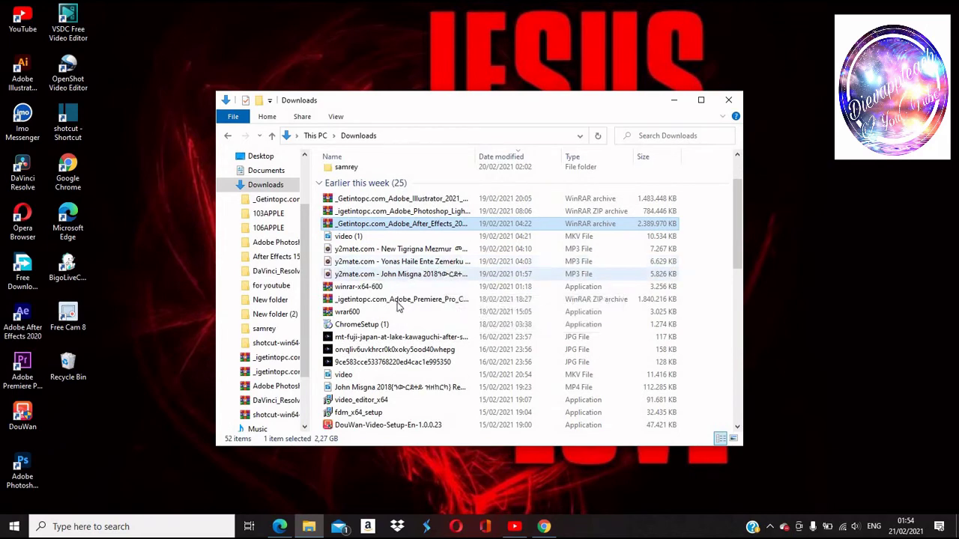
scroll(413, 298, down, 3)
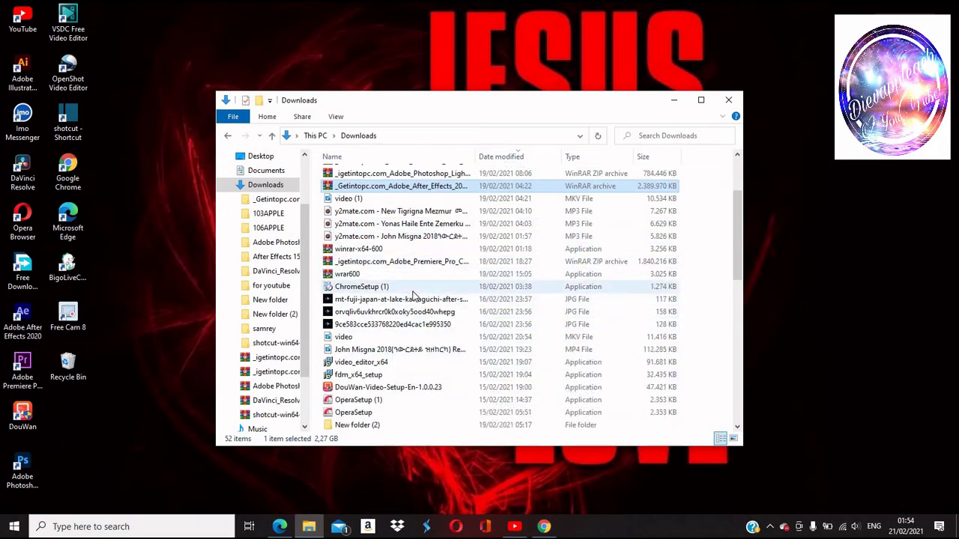
scroll(412, 296, up, 5)
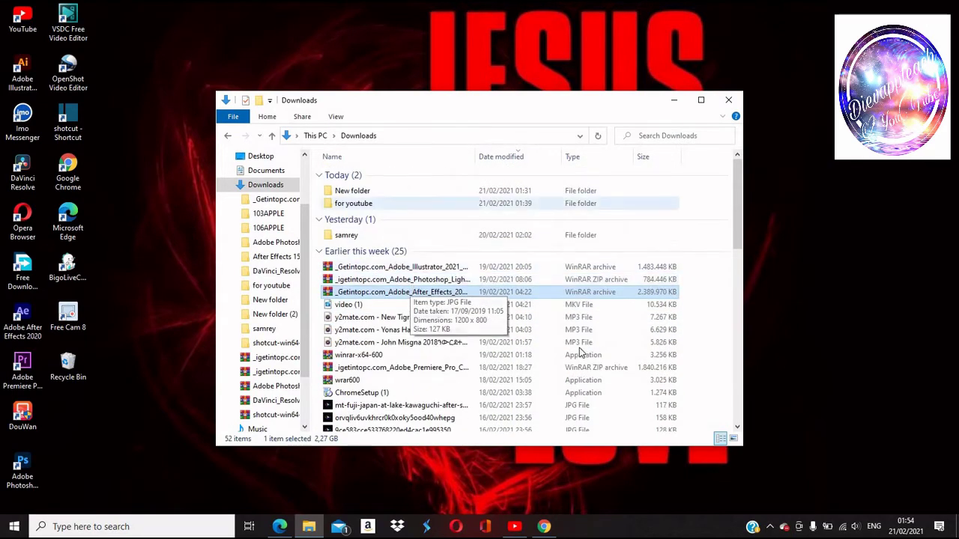
drag(411, 291, 279, 528)
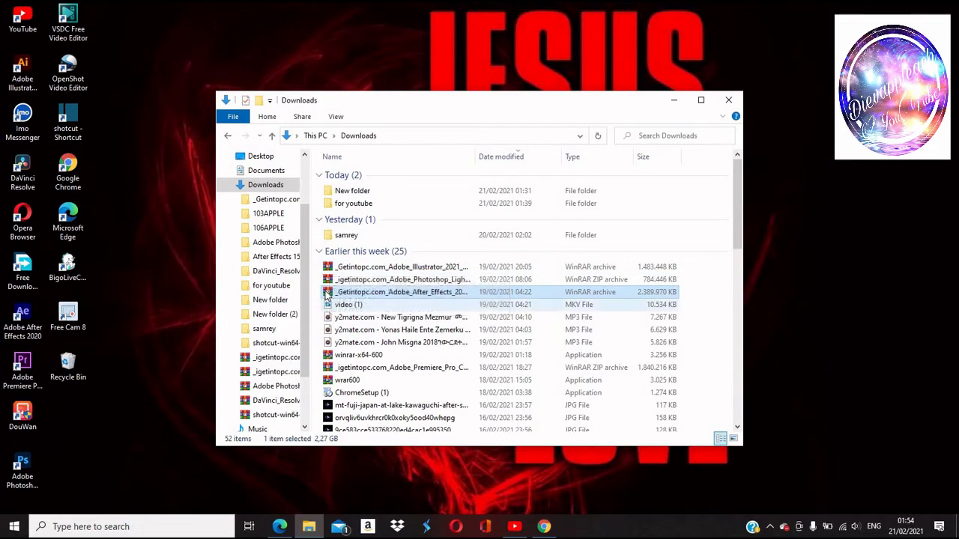
click(402, 279)
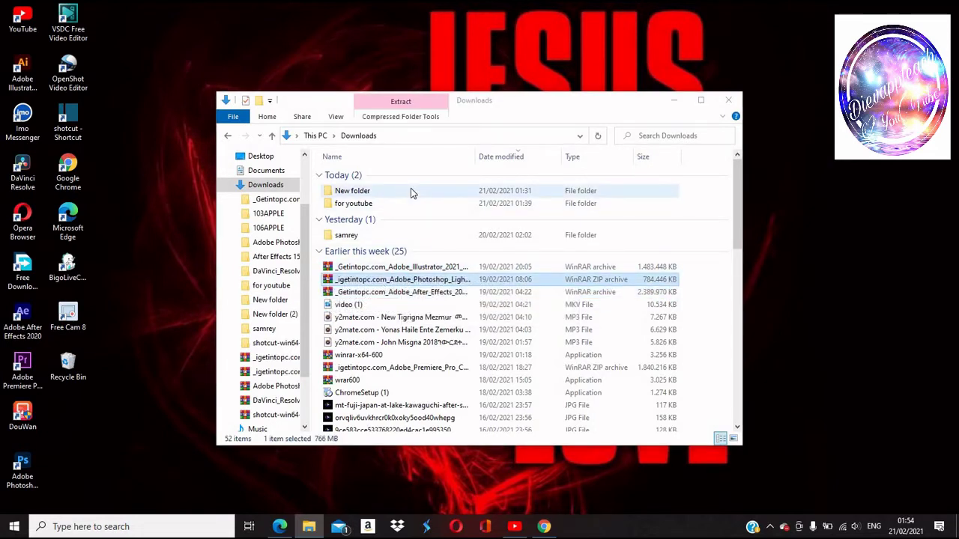
key(Return)
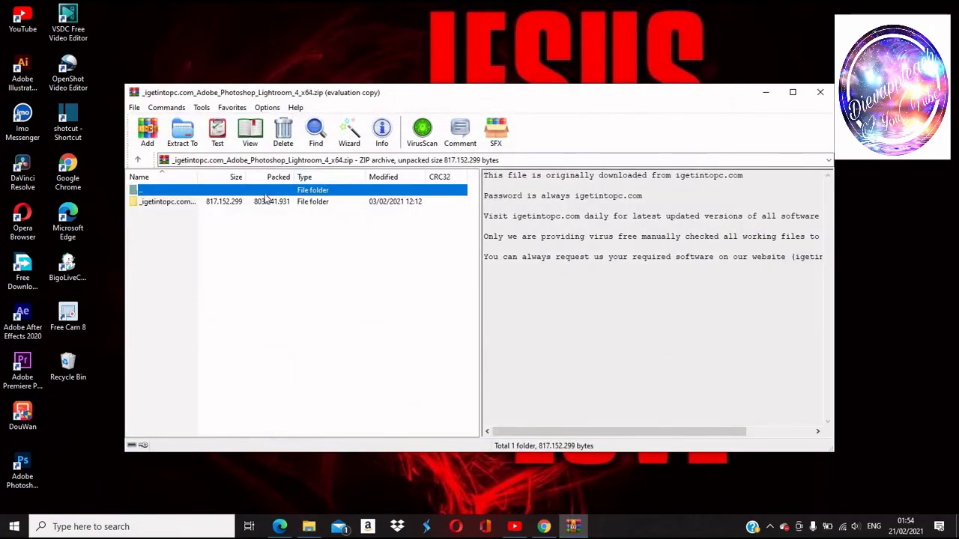
Step: Run Set-up.exe from the archive's folder and install Adobe Lightroom 4.1 with the preset language and location
double_click(246, 202)
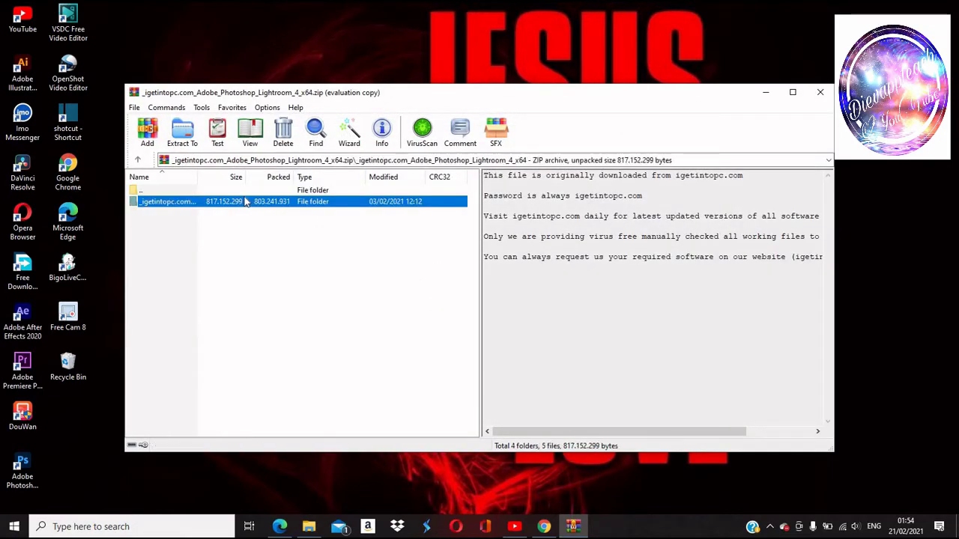
double_click(167, 293)
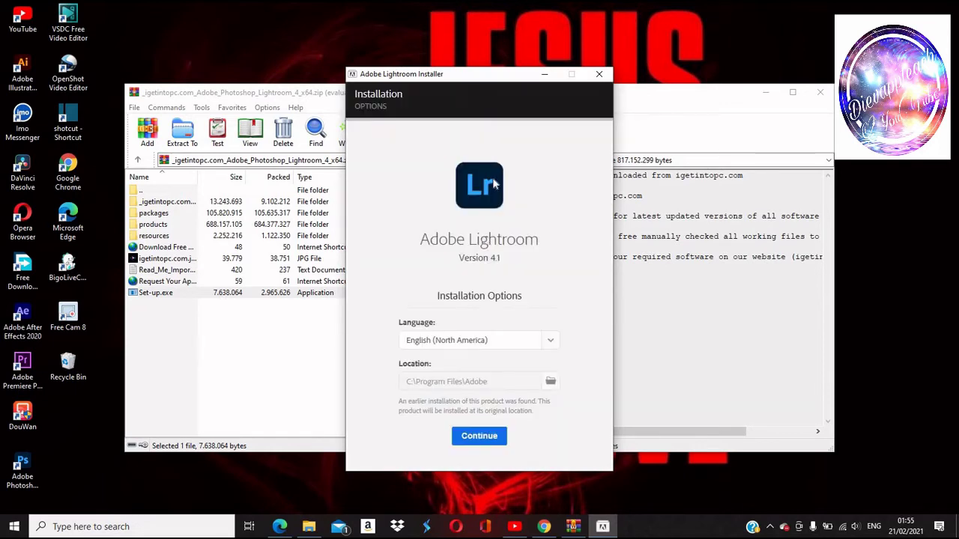
click(496, 434)
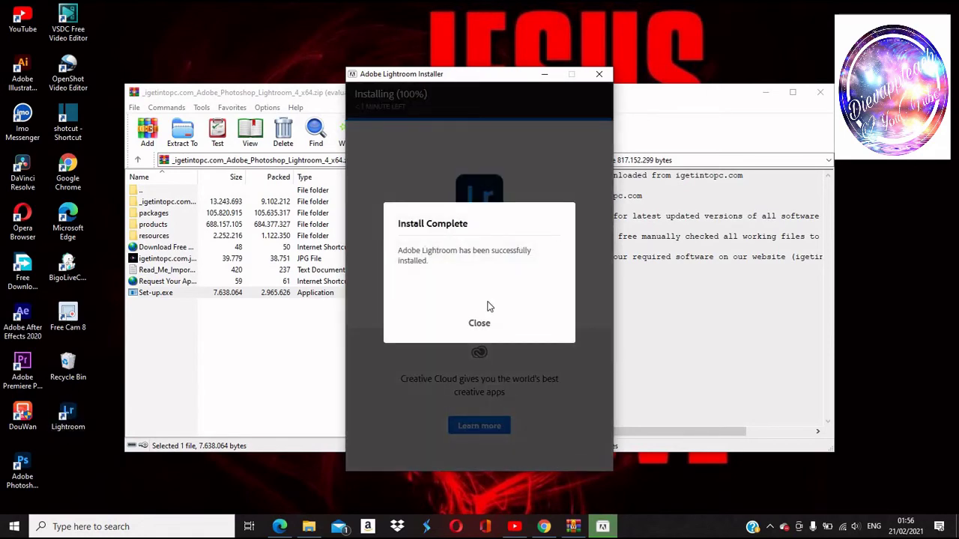
click(480, 323)
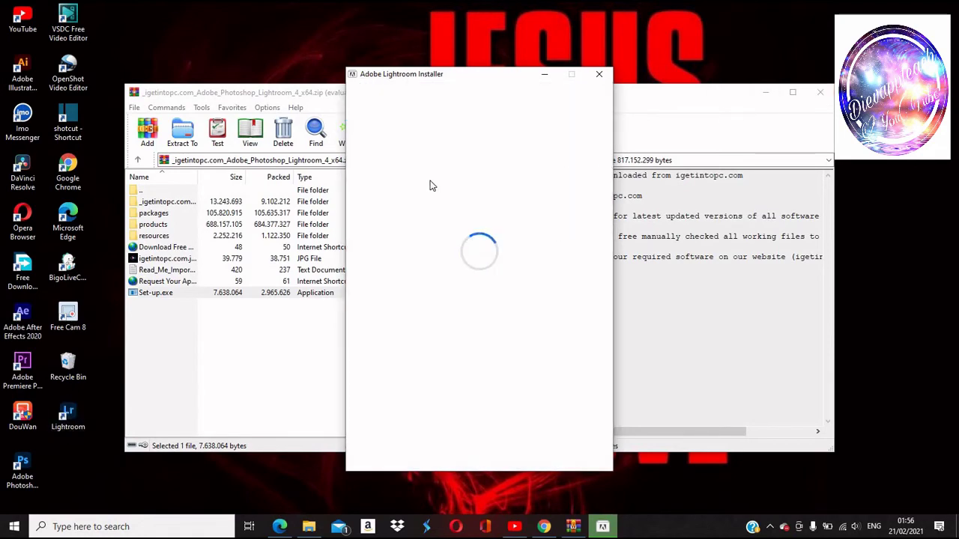
Step: Minimize the archive and Downloads windows and launch Lightroom from the desktop
click(765, 93)
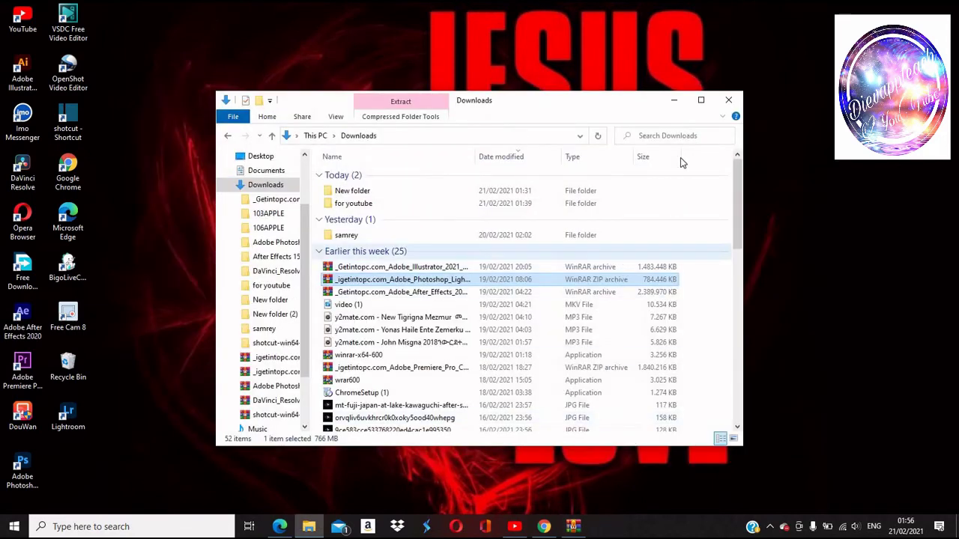
click(673, 99)
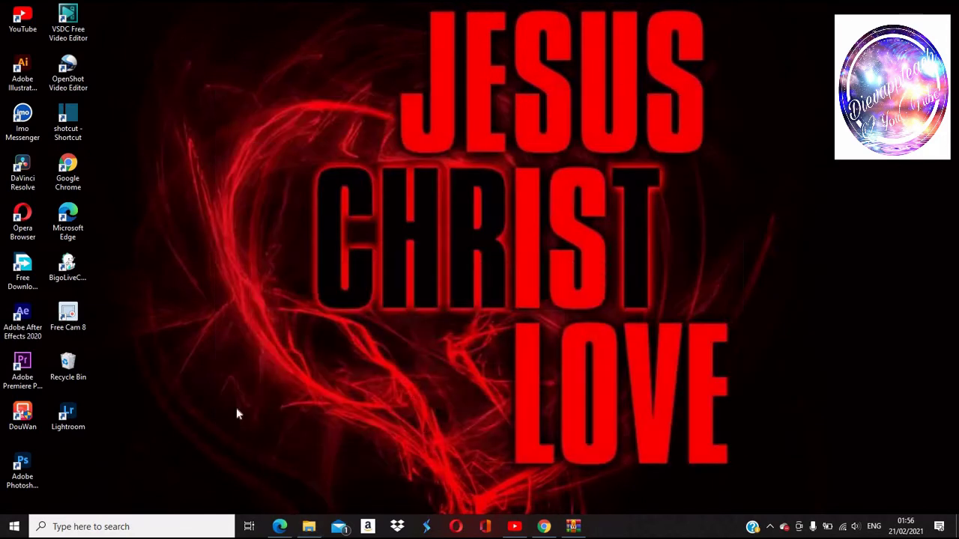
double_click(78, 417)
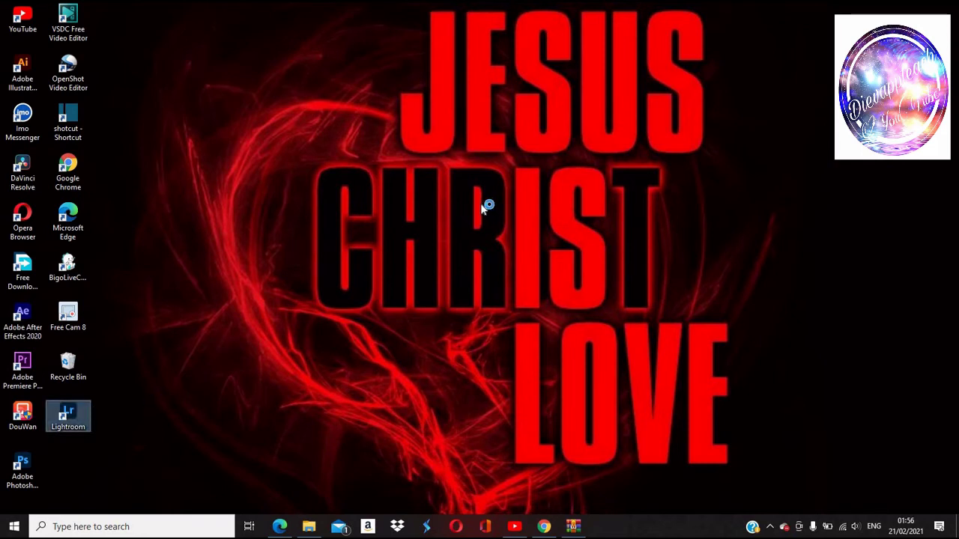